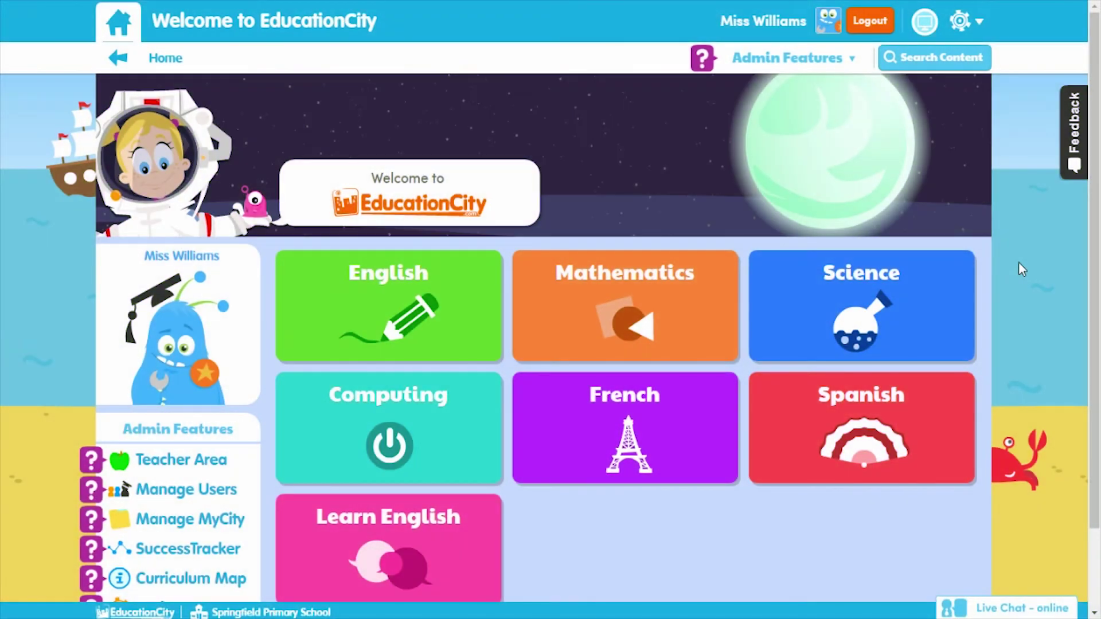
Go to Manage MyCity under Admin Features to list the classwork MyCities.
click(230, 519)
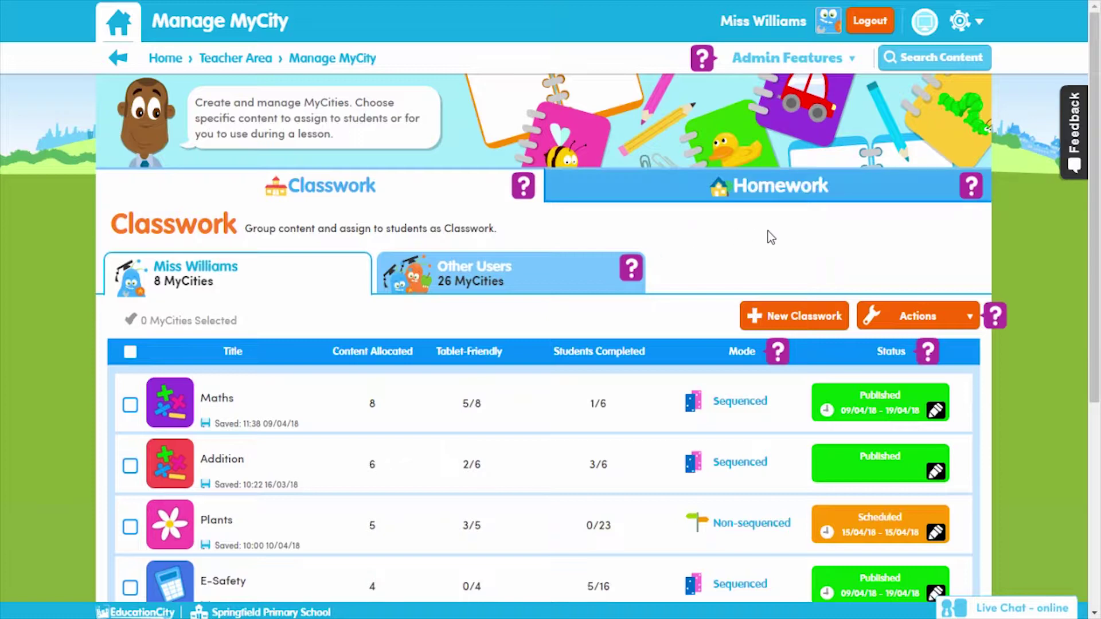
Create a new classwork MyCity titled 'Science Lesson'.
click(796, 315)
click(703, 197)
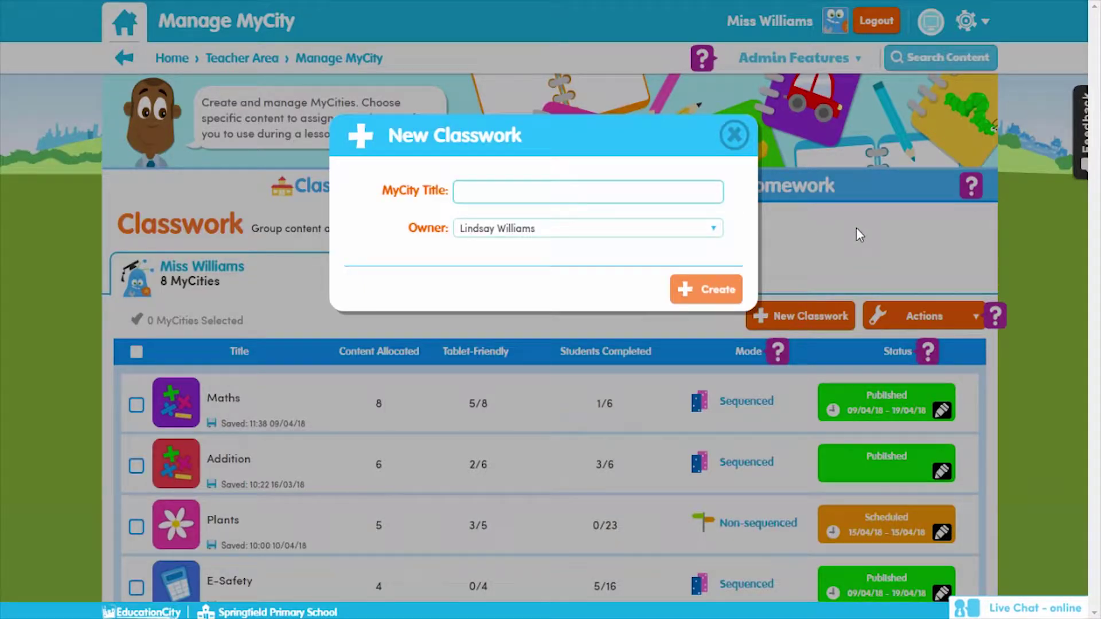
text(Scie)
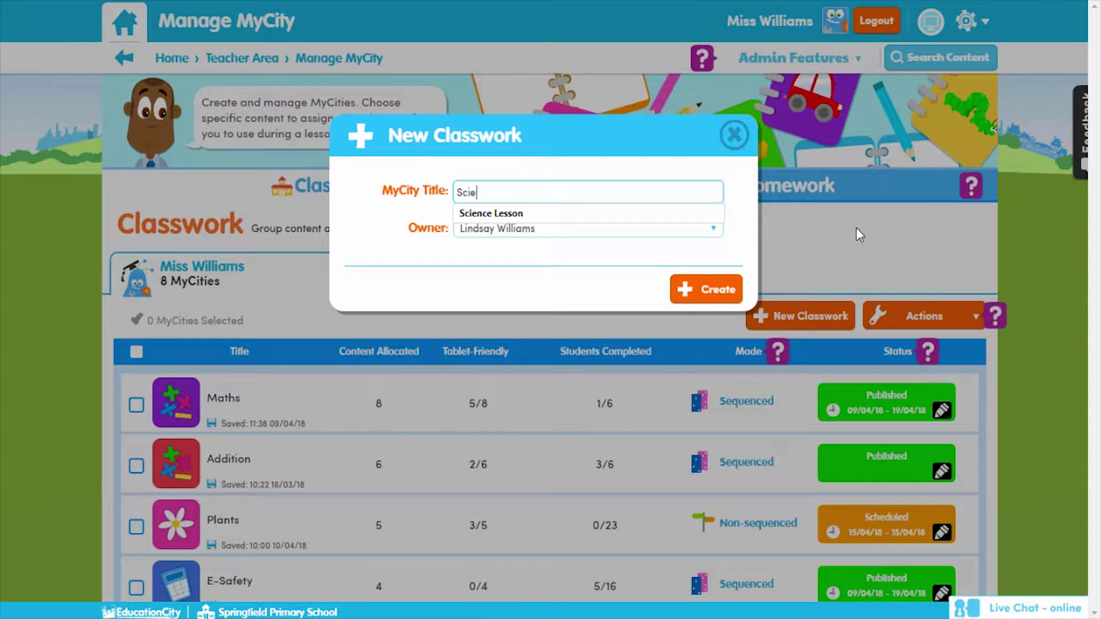
text(nce Lesson)
click(742, 252)
click(726, 291)
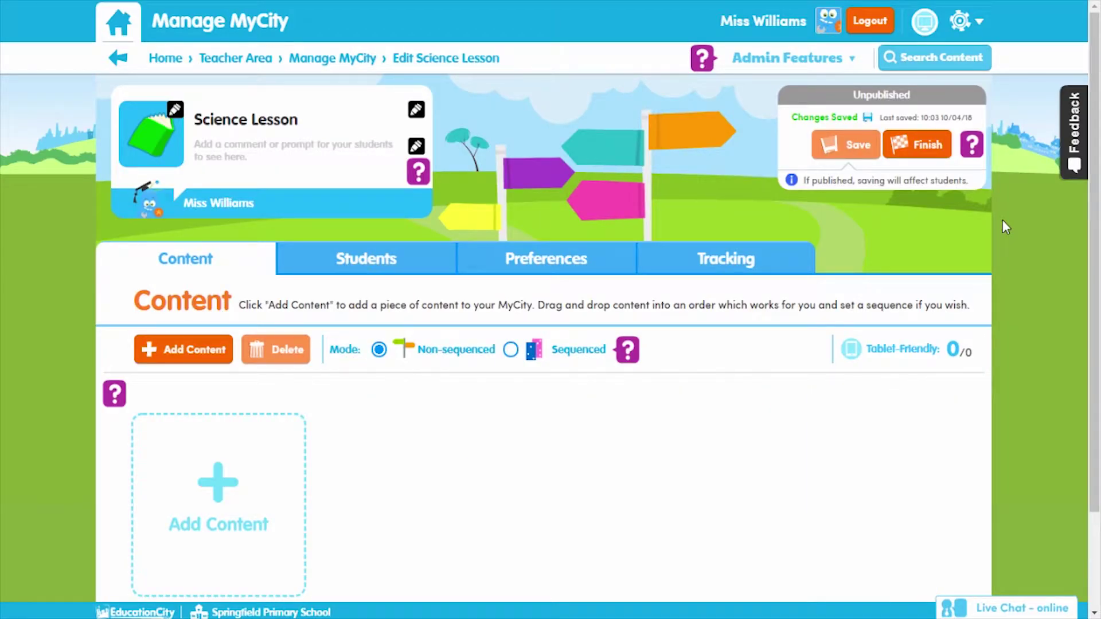
Give Science Lesson a daisy icon with an orange theme, then go to Add Content.
click(168, 160)
click(666, 230)
click(318, 362)
click(691, 473)
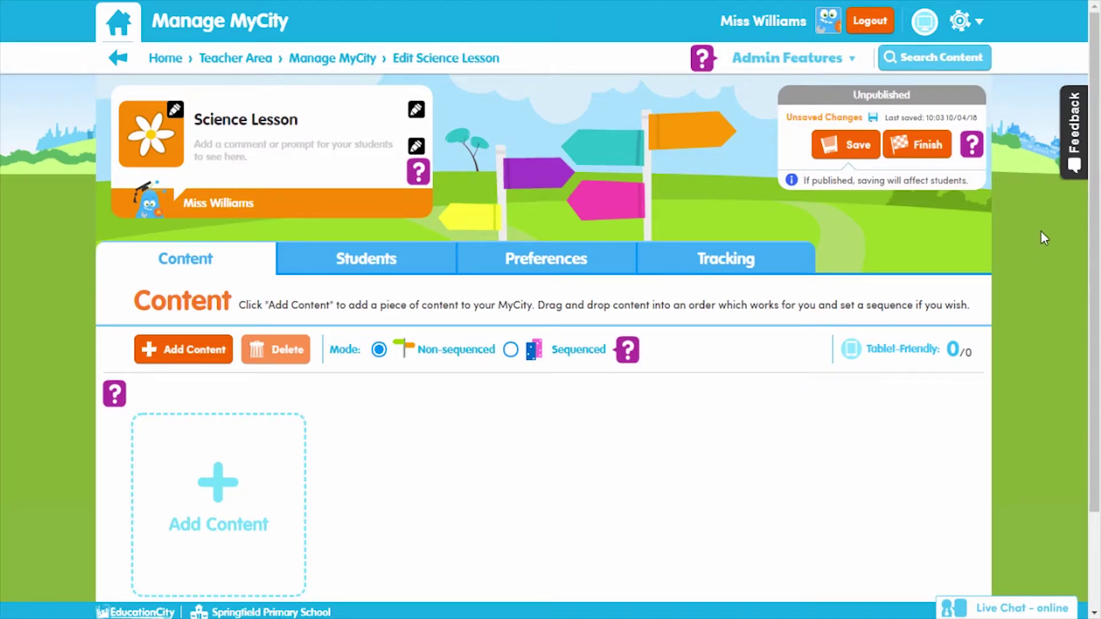
click(332, 162)
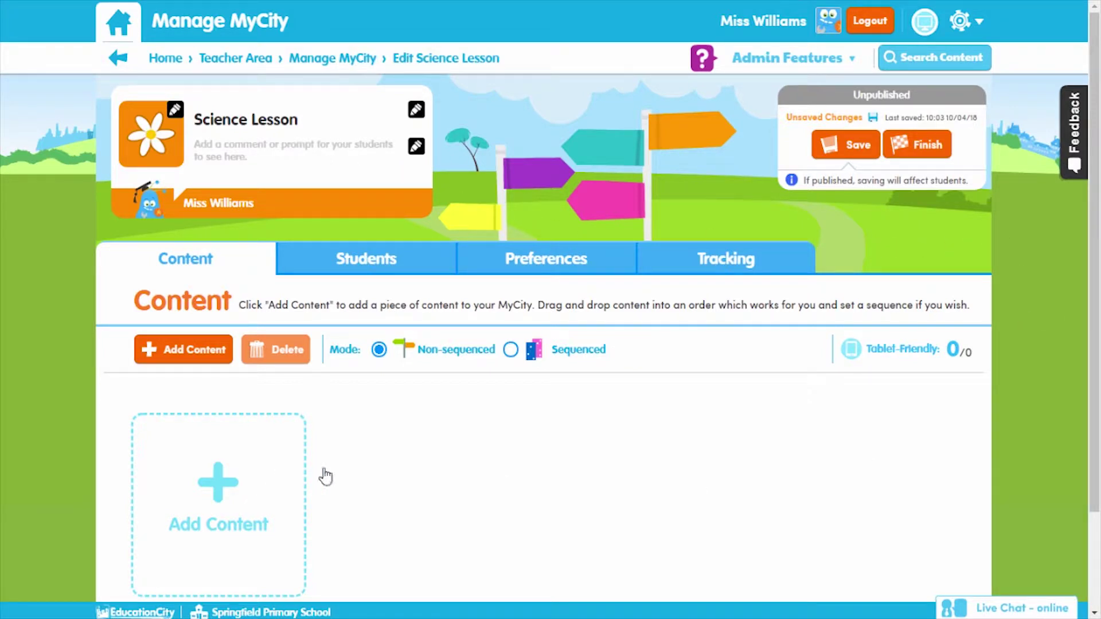
click(977, 359)
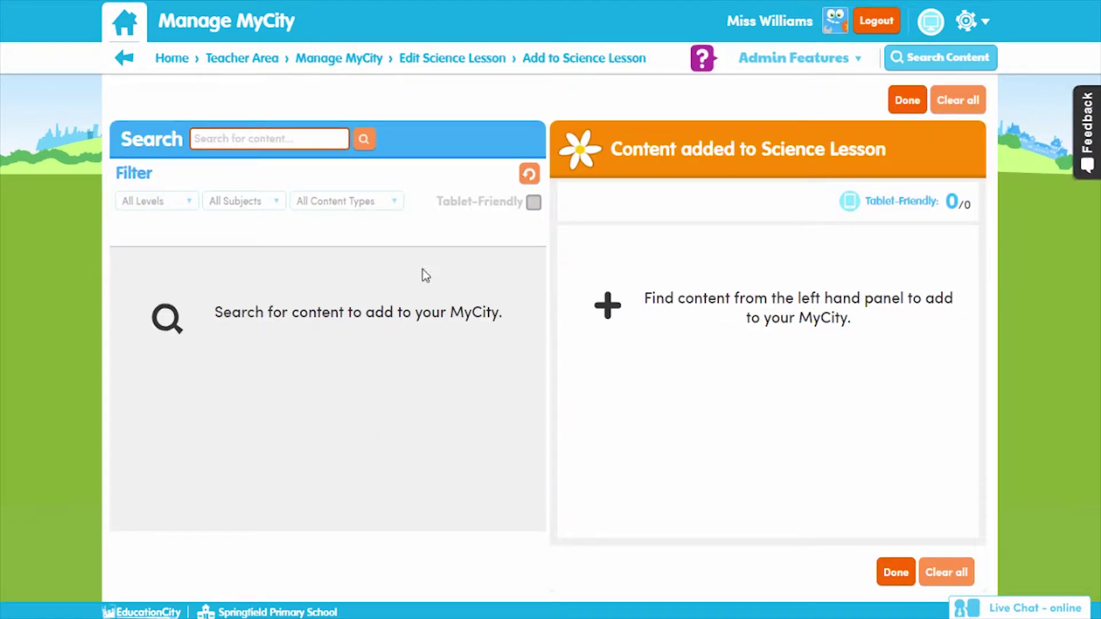
Search content for 'plants', browsing the filters and Plant Functions' curriculum info.
click(300, 139)
text(plants)
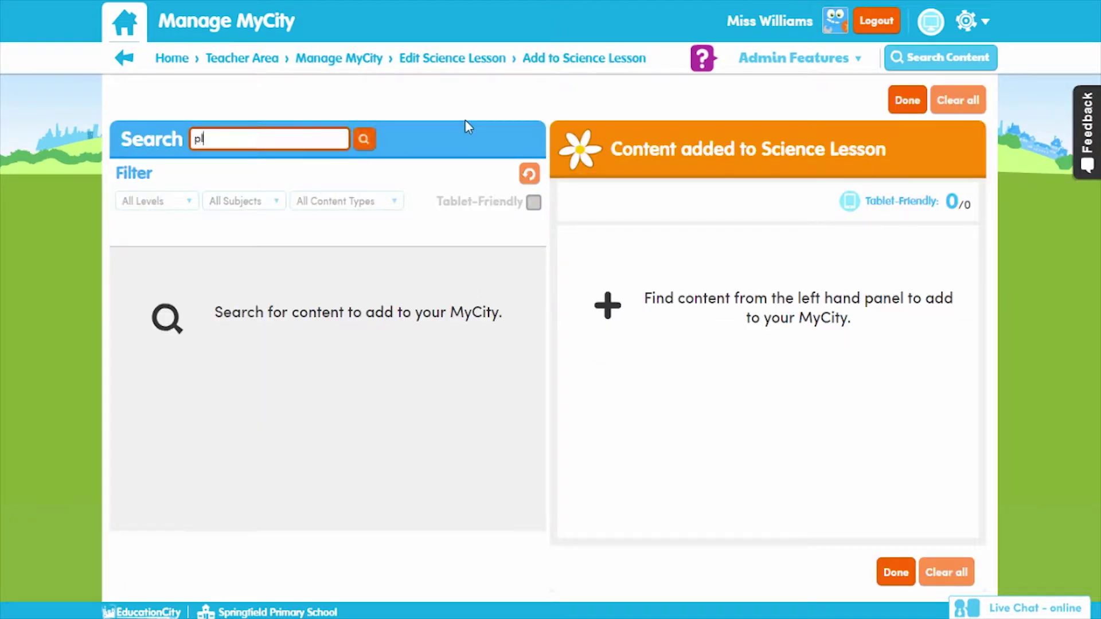
key(Return)
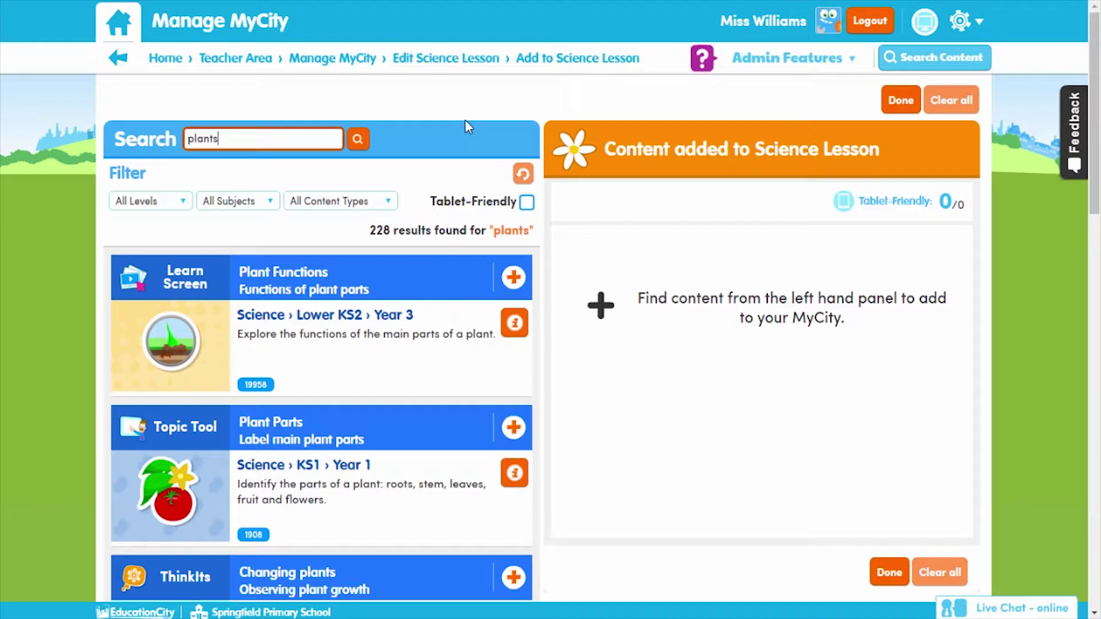
click(187, 202)
click(278, 203)
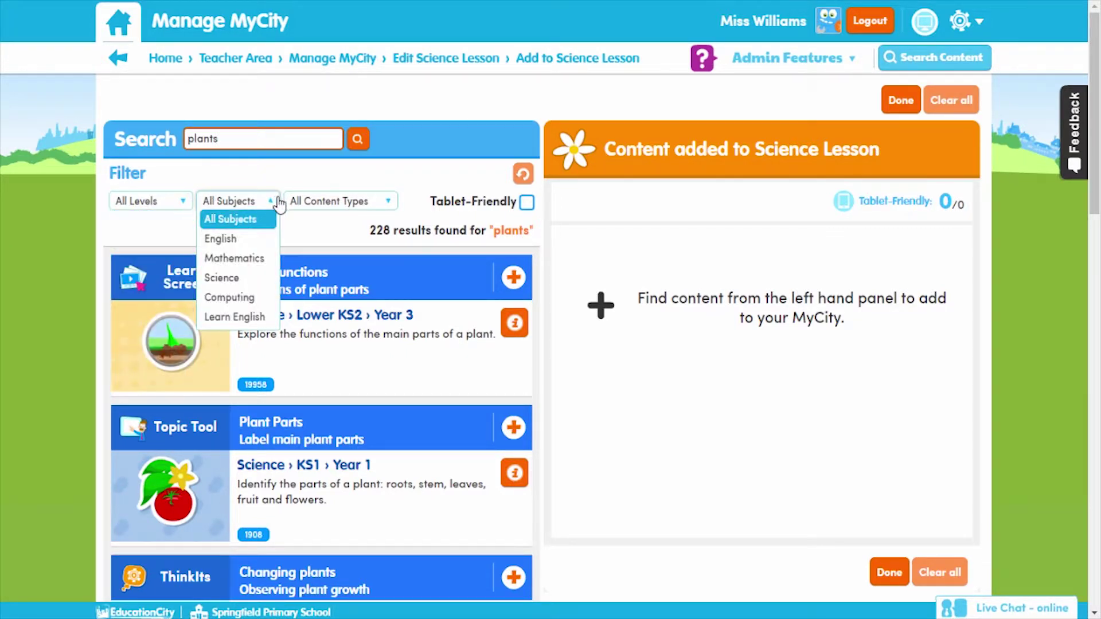
click(377, 204)
click(442, 101)
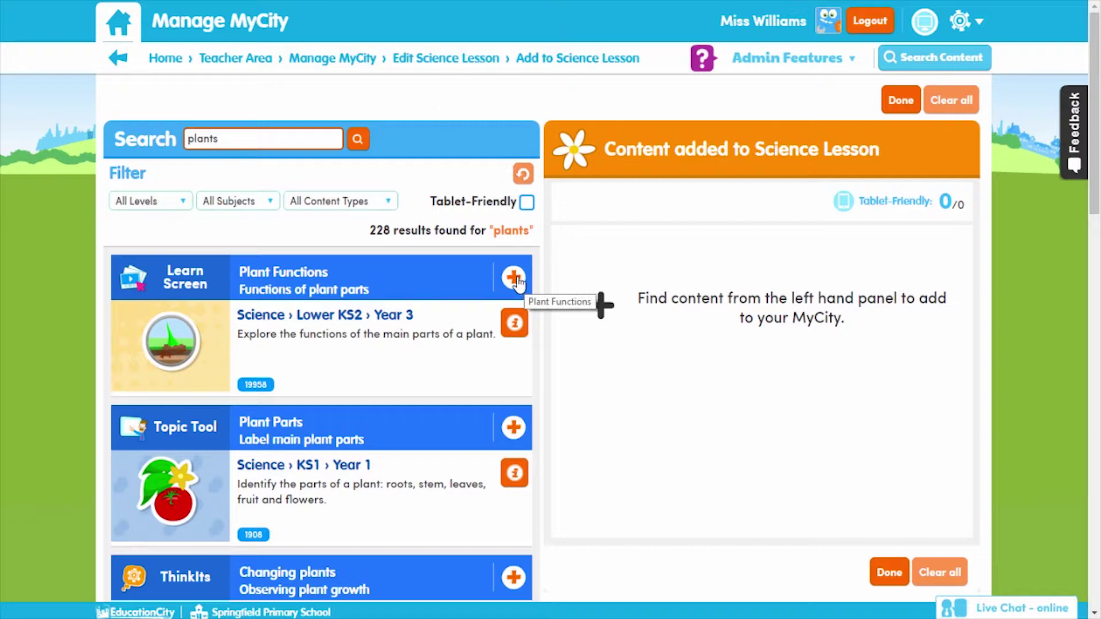
click(516, 326)
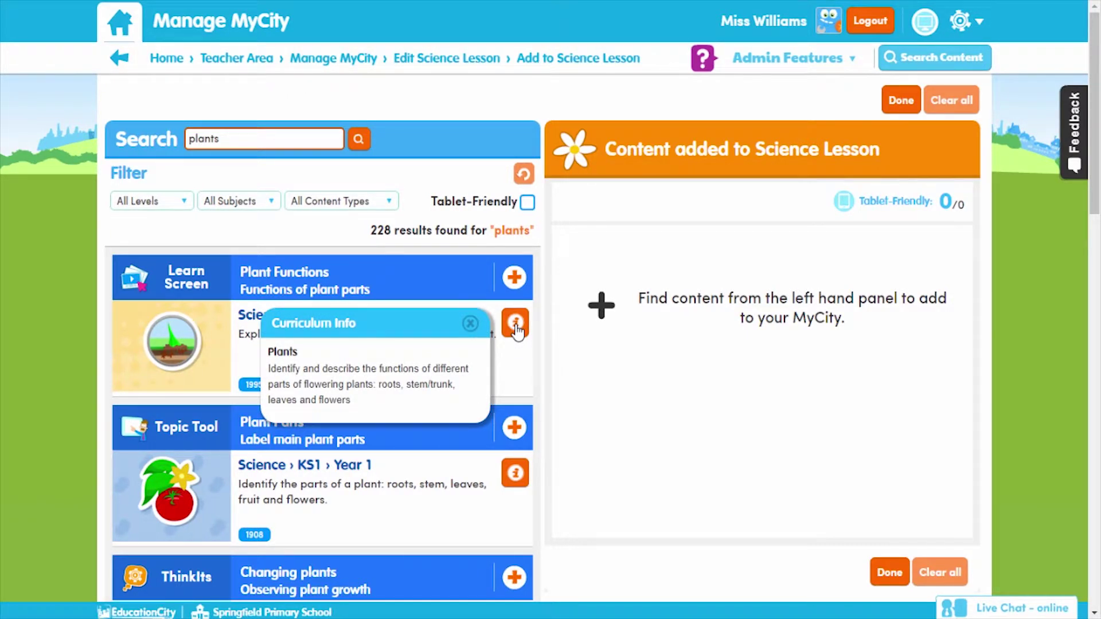
click(471, 323)
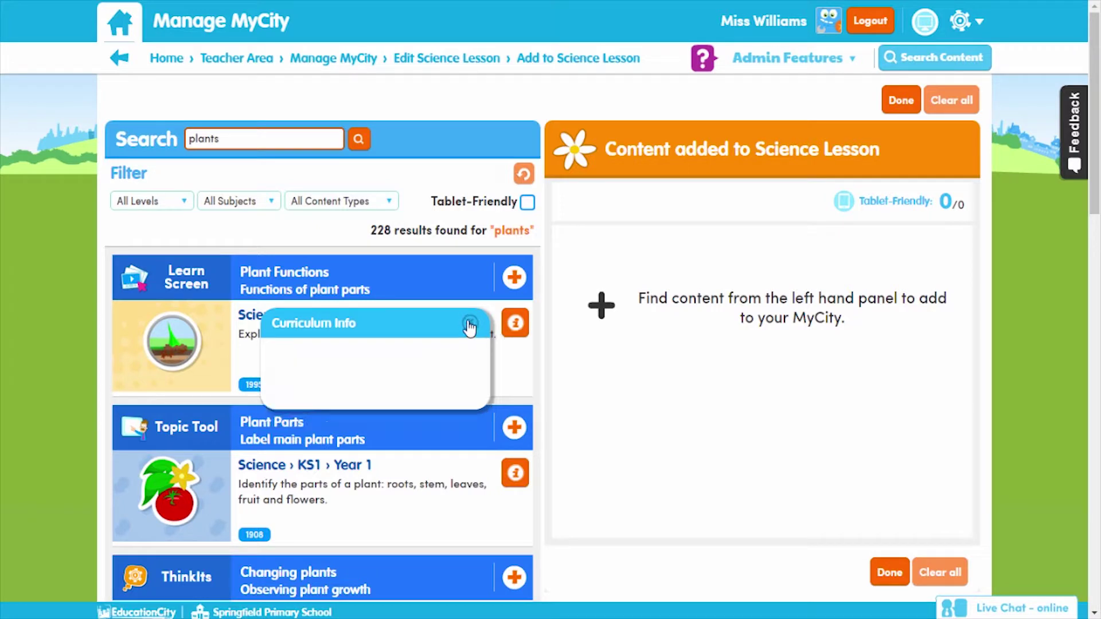
Add Plant Functions, Plant Parts and Changing plants to the lesson.
click(515, 278)
click(515, 428)
click(514, 578)
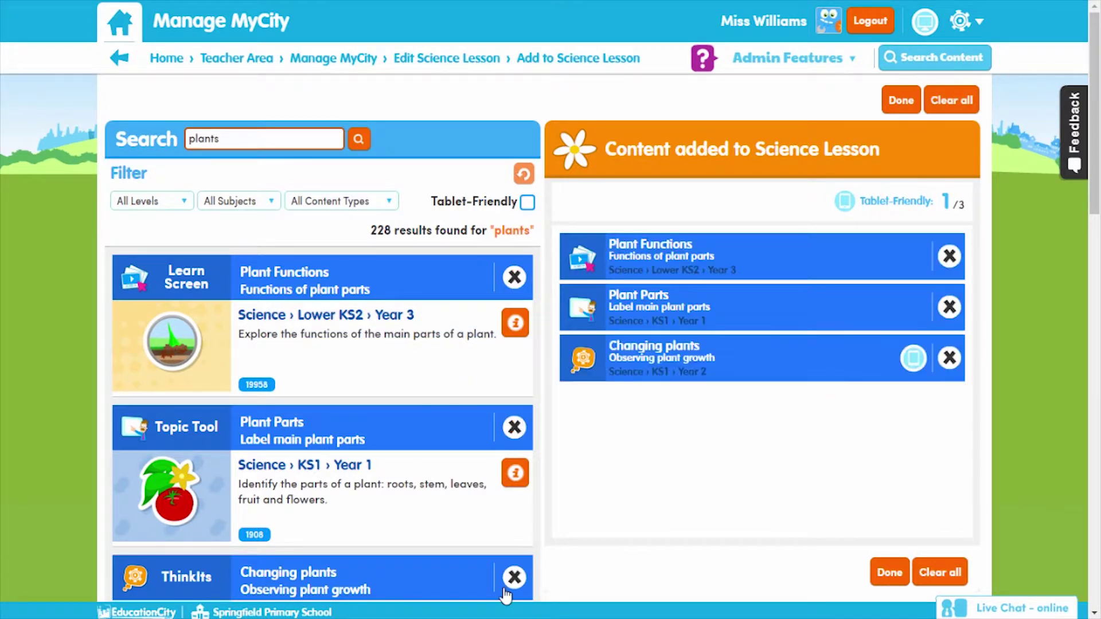
click(883, 570)
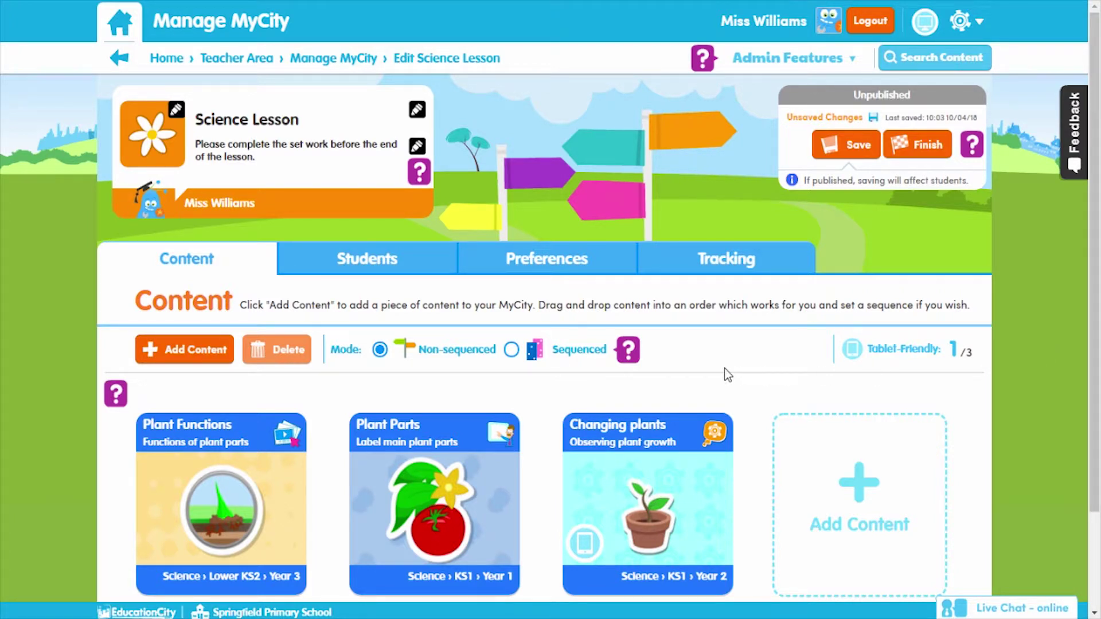
Set the lesson to Sequenced, move Changing plants to second, and go to Students.
click(511, 349)
drag(660, 487, 425, 459)
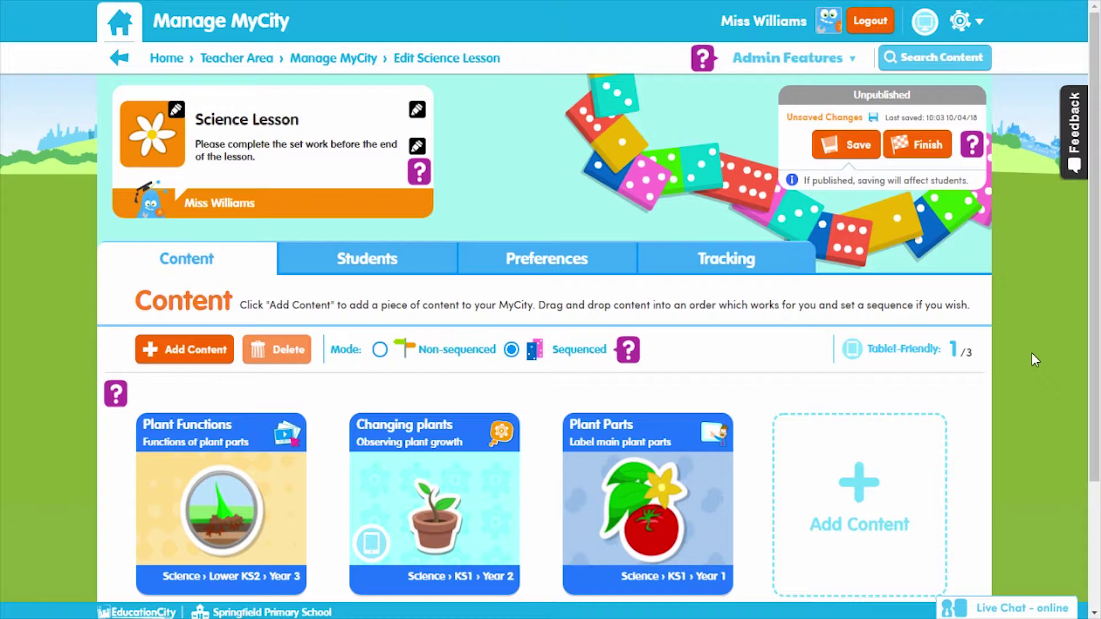
click(408, 276)
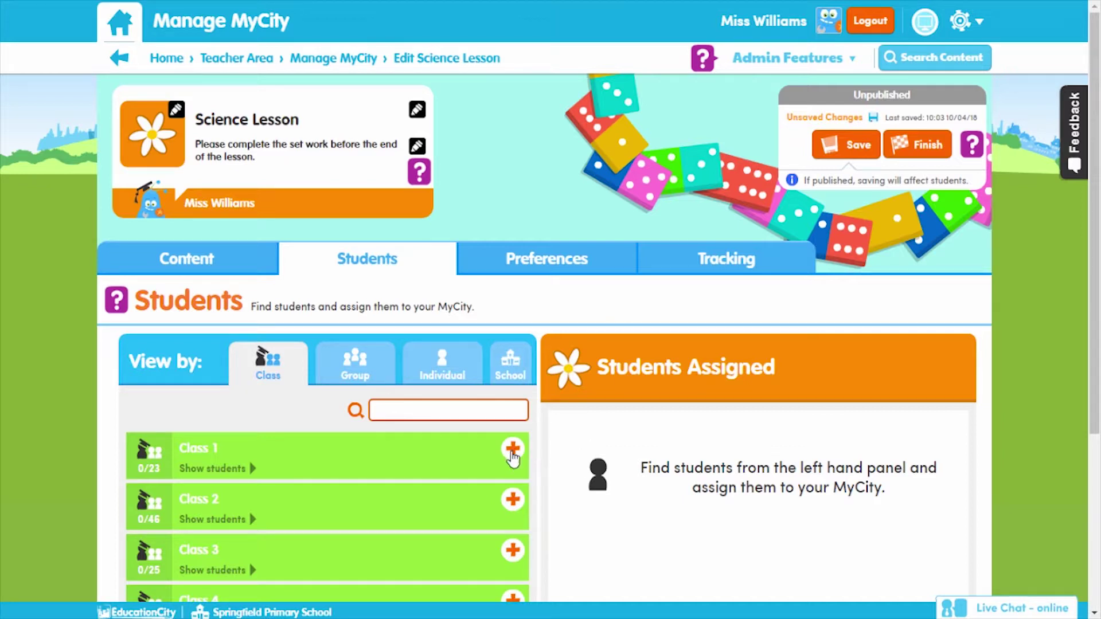
Assign all of Class 1 to the lesson and go to Preferences.
click(513, 449)
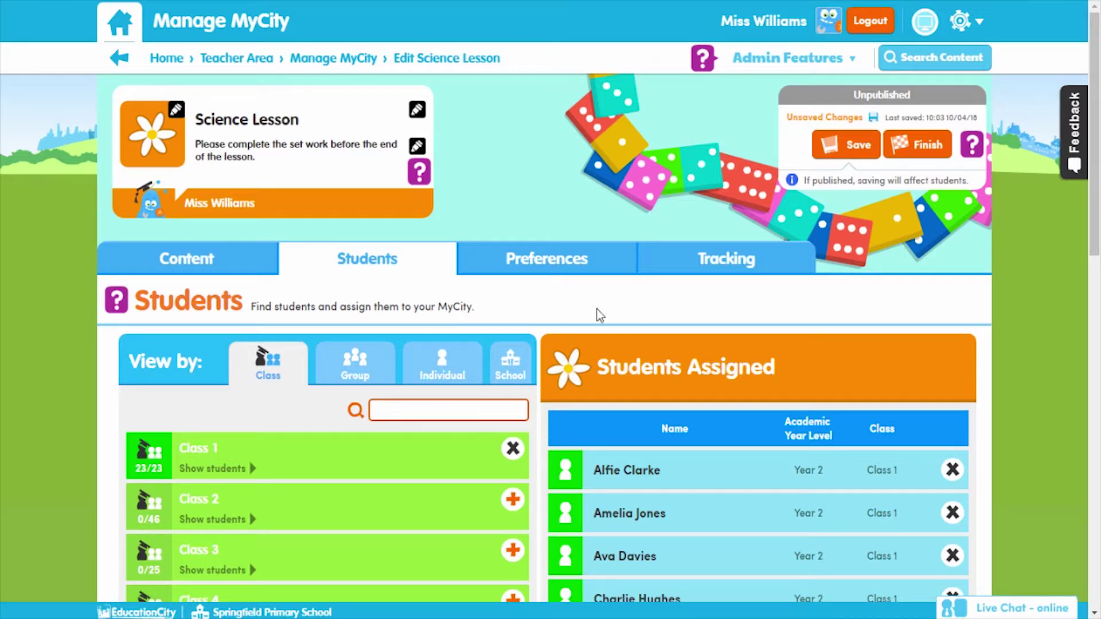
click(562, 269)
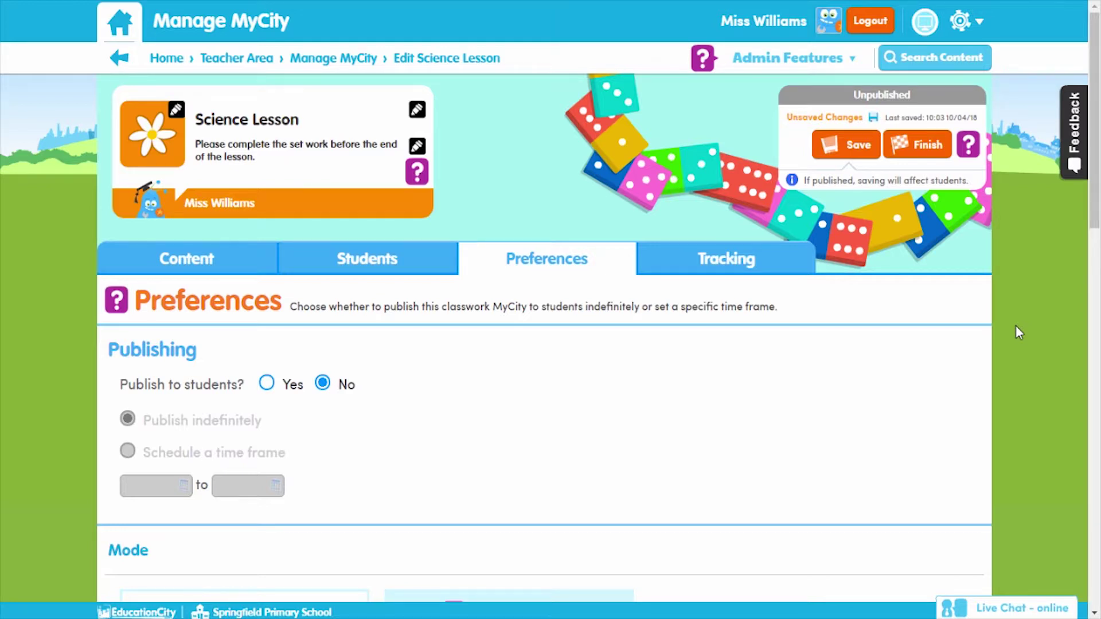
Set Publishing to Yes with a scheduled time frame and review the Summary.
click(267, 383)
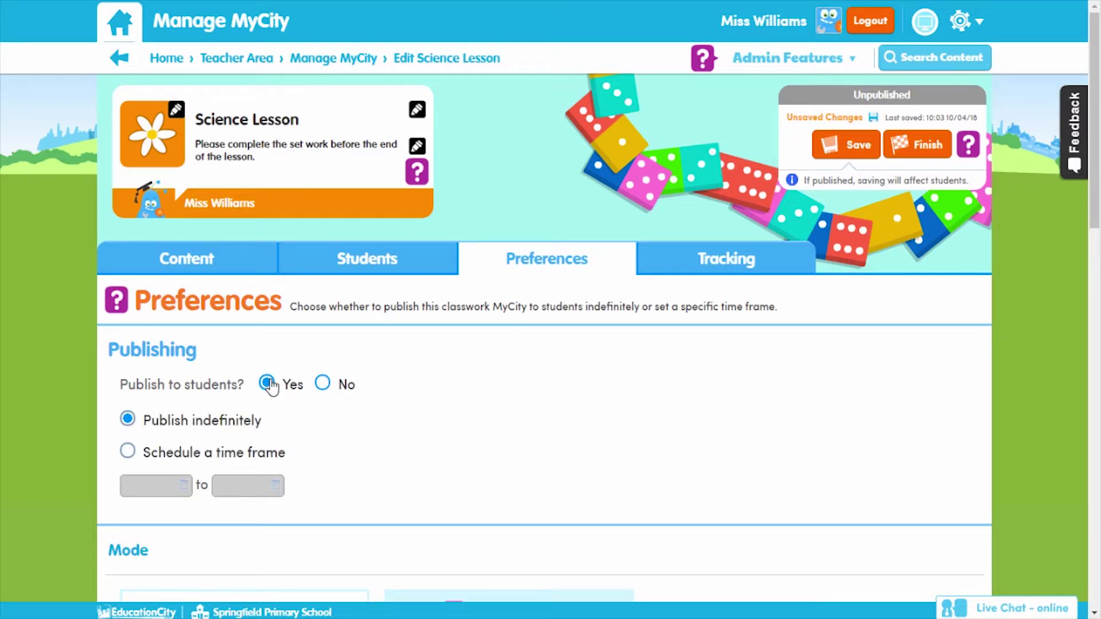
click(183, 457)
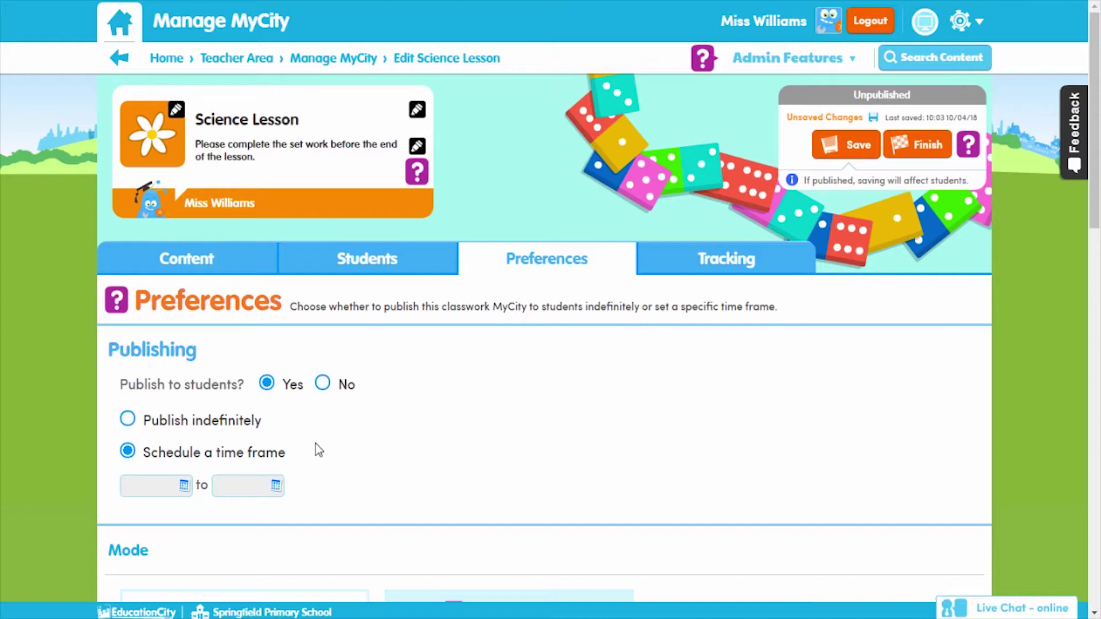
scroll(319, 450, down, 8)
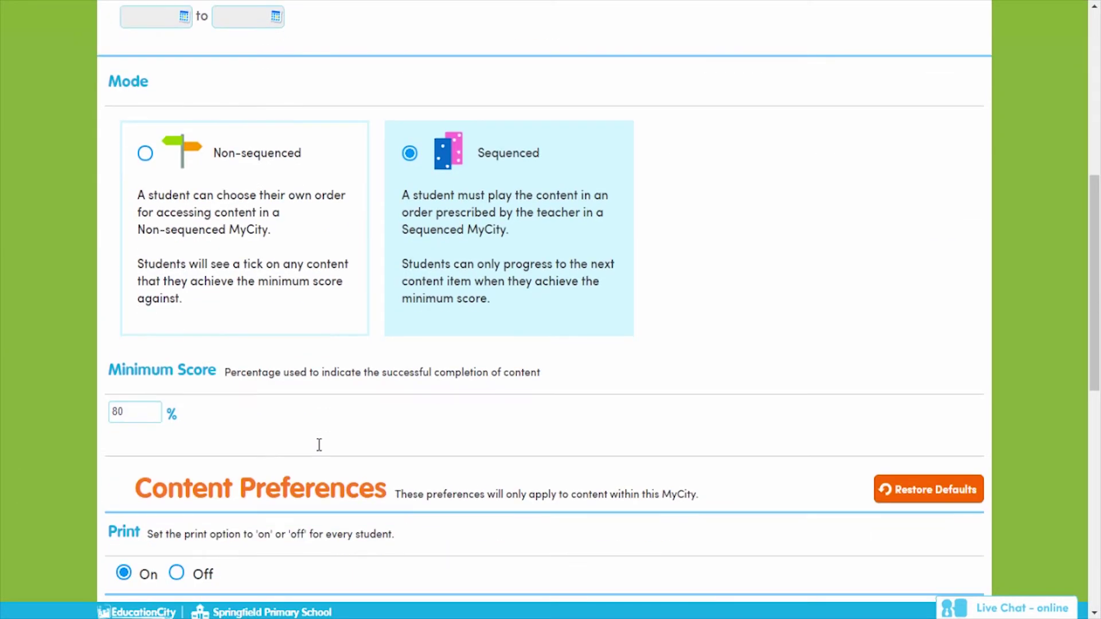
scroll(438, 430, up, 8)
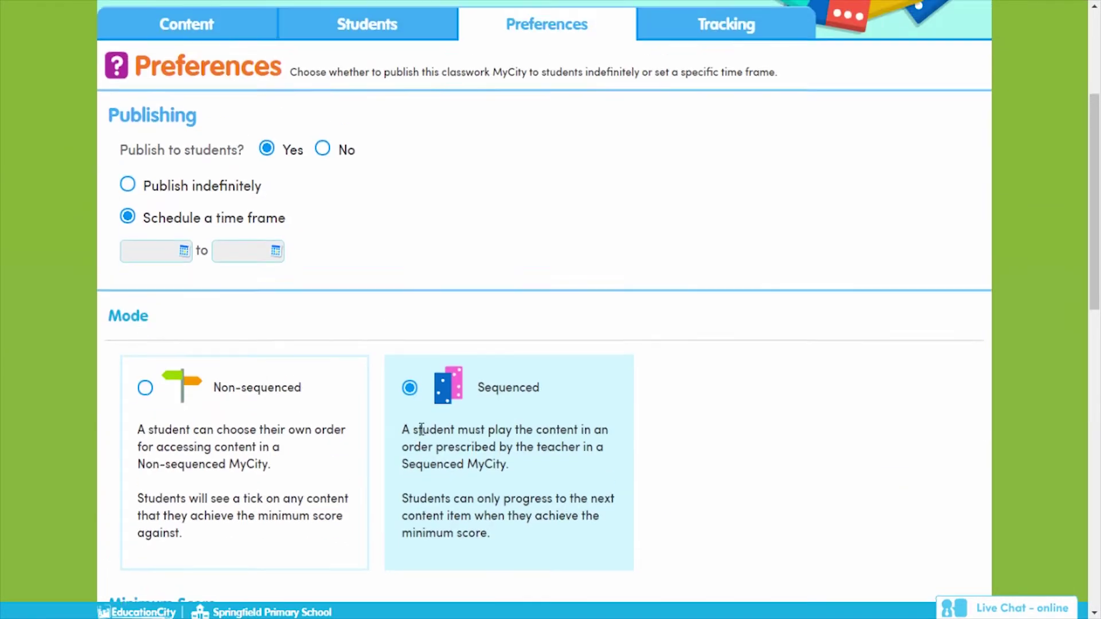
scroll(437, 424, up, 1)
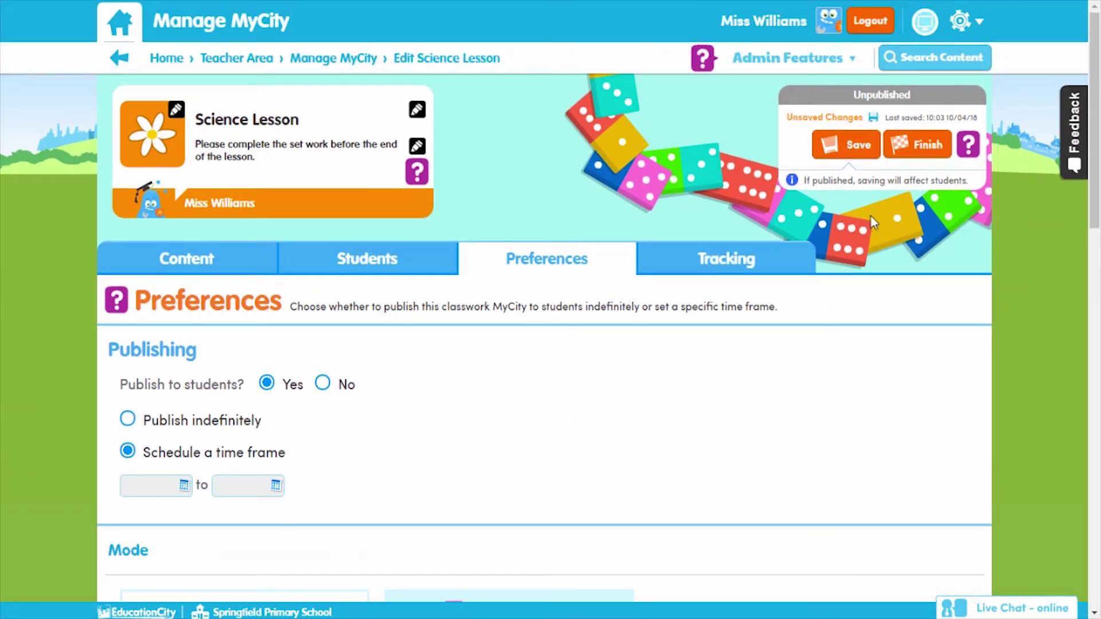
click(924, 146)
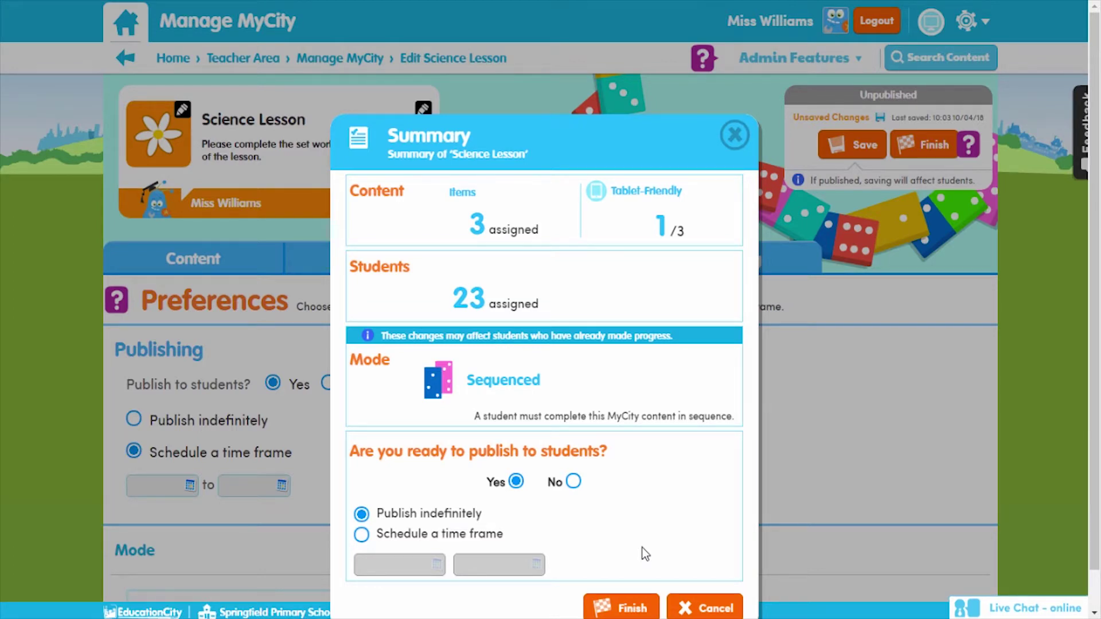
Confirm the Summary to publish the Science Lesson MyCity.
click(623, 608)
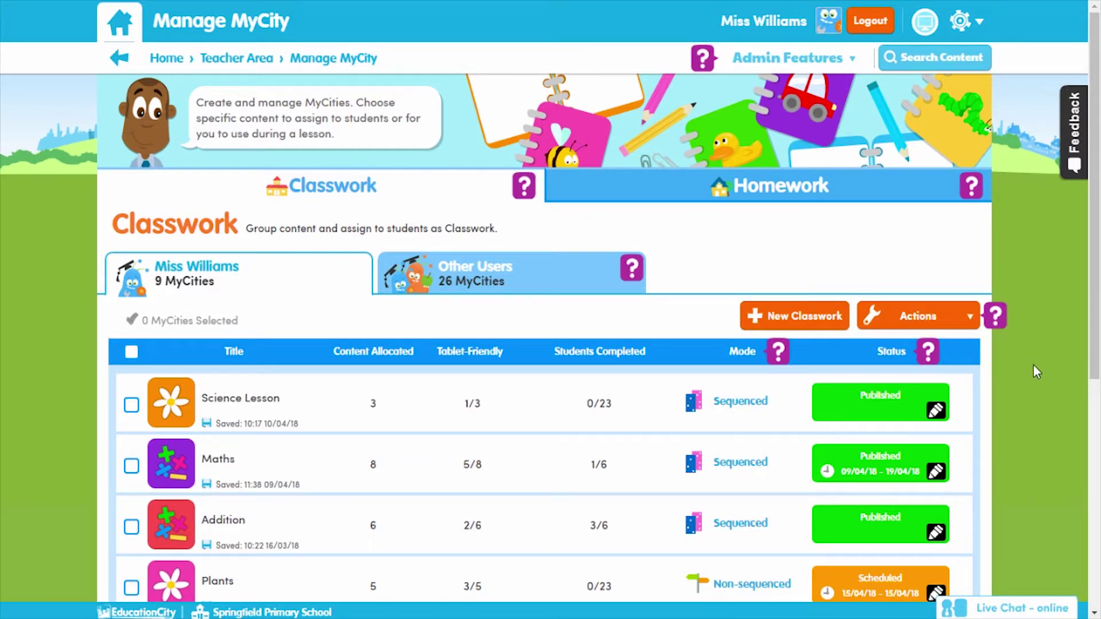
Check the Actions menu for Science Lesson, then open Addition's Tracking page.
click(132, 406)
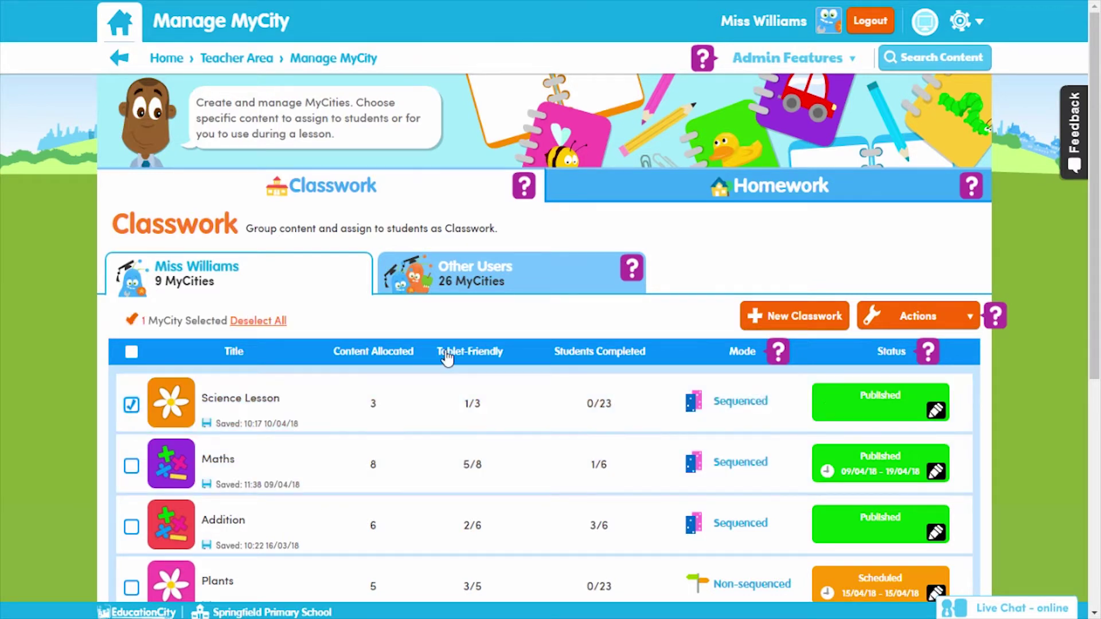
click(974, 317)
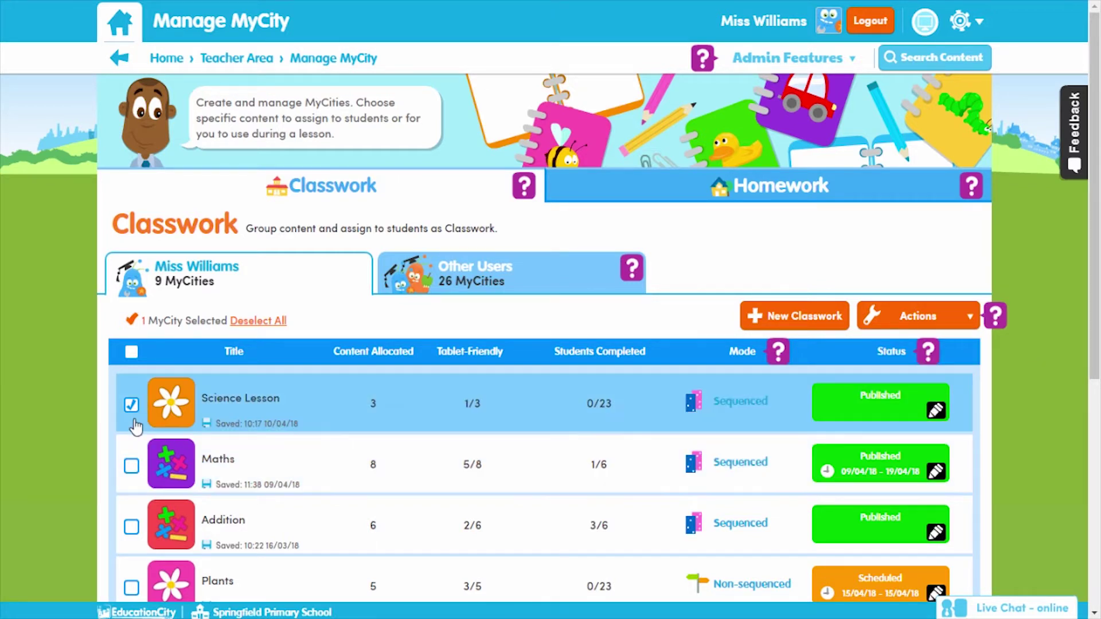
click(132, 405)
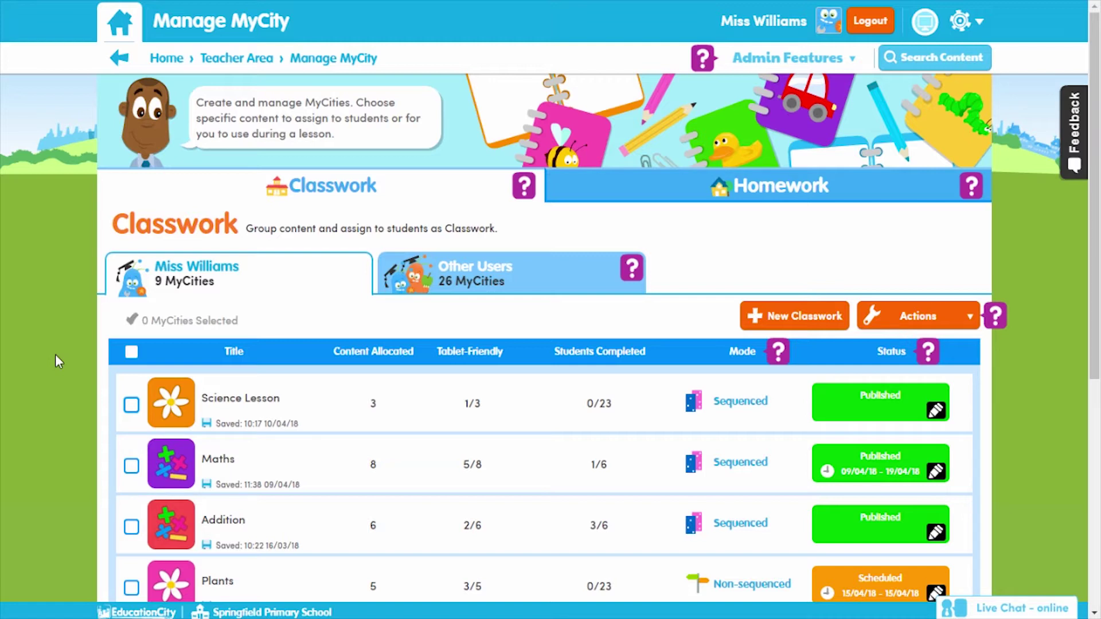
click(433, 519)
click(727, 258)
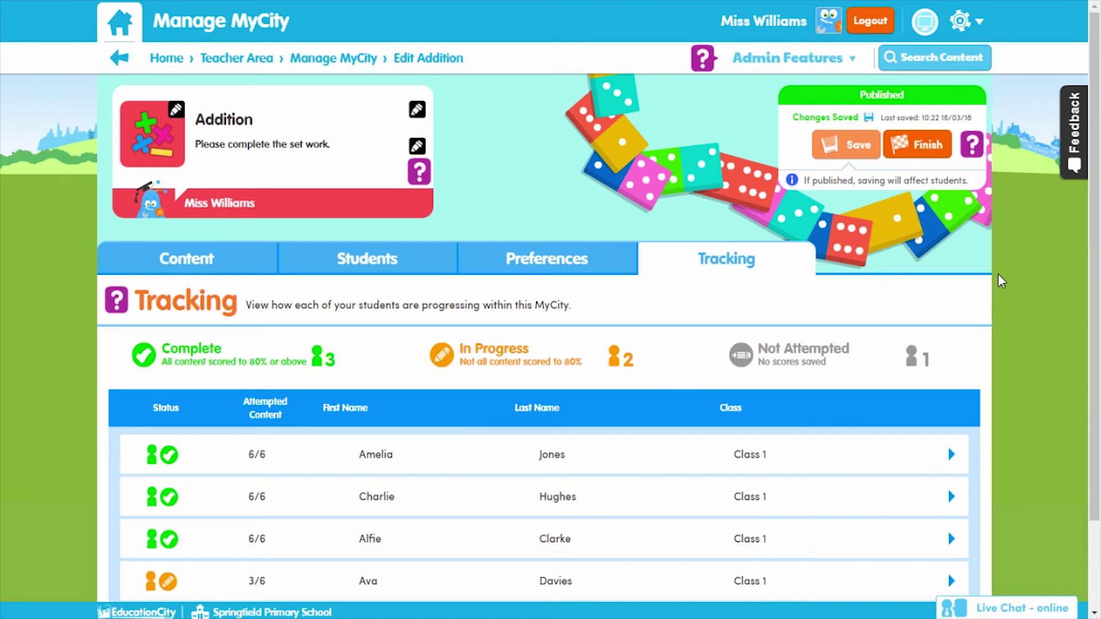
Expand the first student's row to show their best score per Addition activity.
scroll(1001, 281, down, 2)
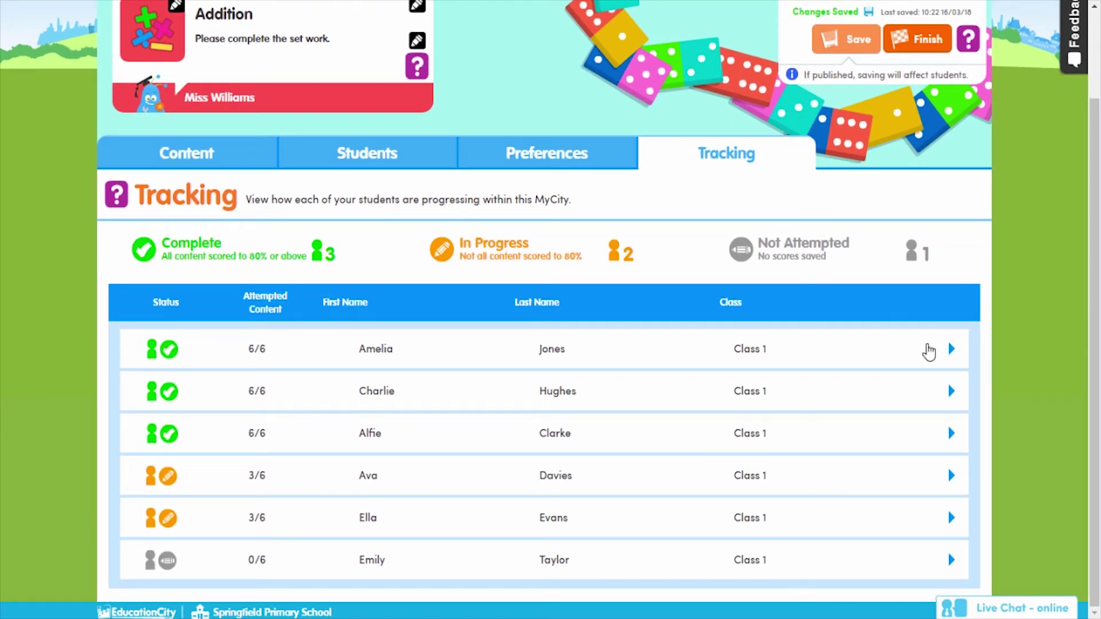
click(929, 351)
scroll(930, 350, down, 4)
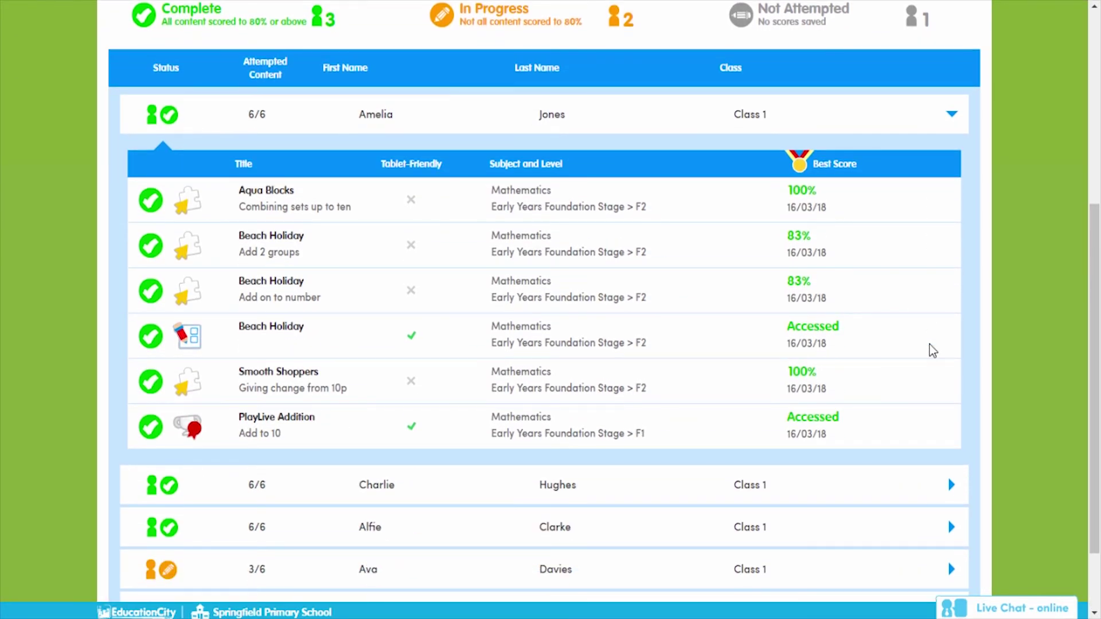